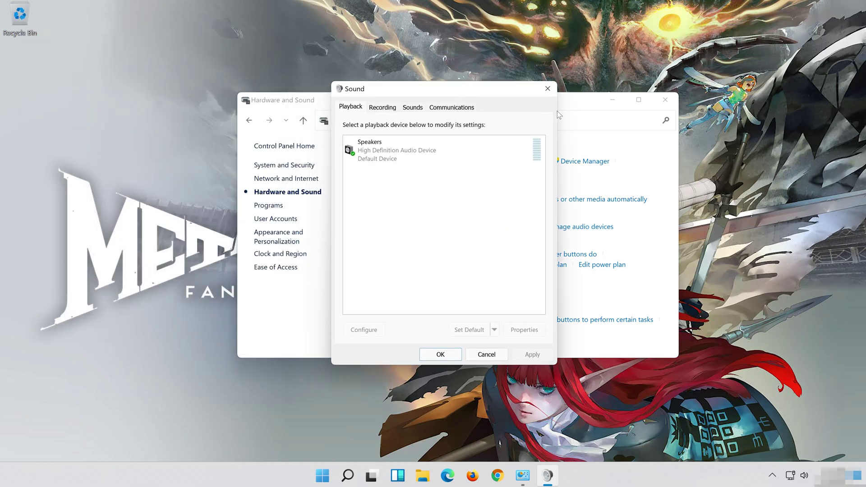
Step: Close the Hardware and Sound window and open the properties of the Speakers playback device
left_click(663, 99)
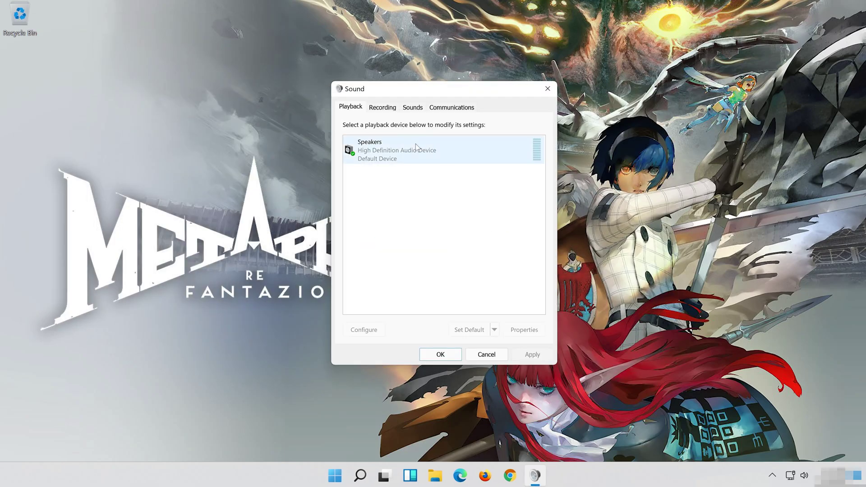
left_click(416, 147)
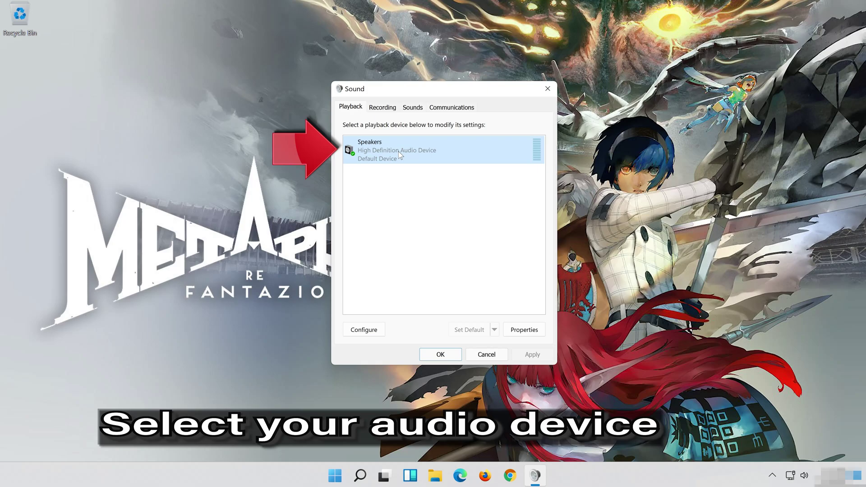
right_click(444, 143)
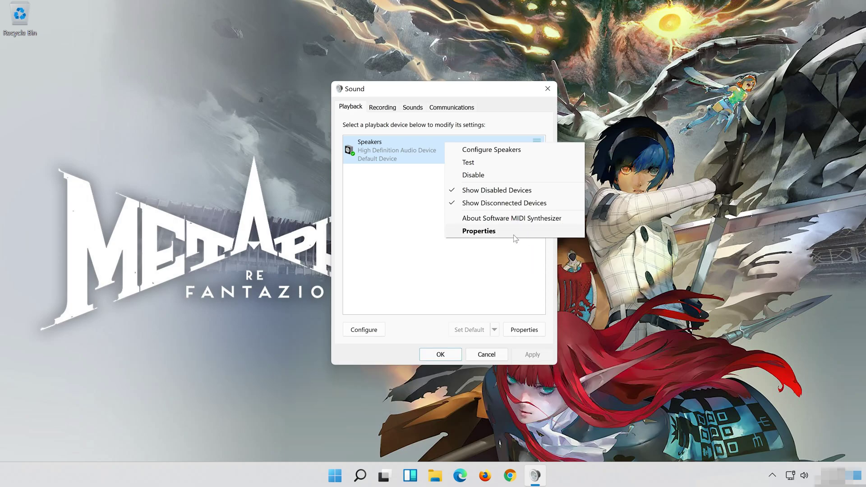
left_click(514, 234)
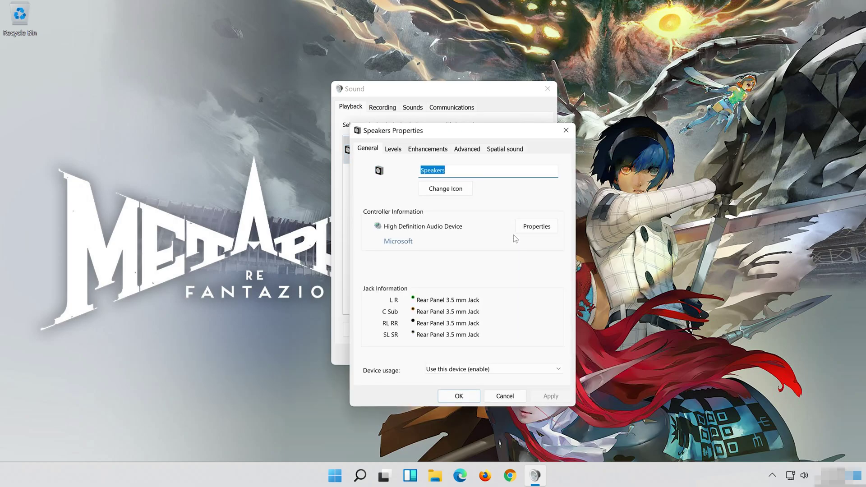
left_click_drag(483, 136, 465, 93)
Step: Disable all enhancements for the Speakers, apply the change and close both sound dialogs
left_click(426, 105)
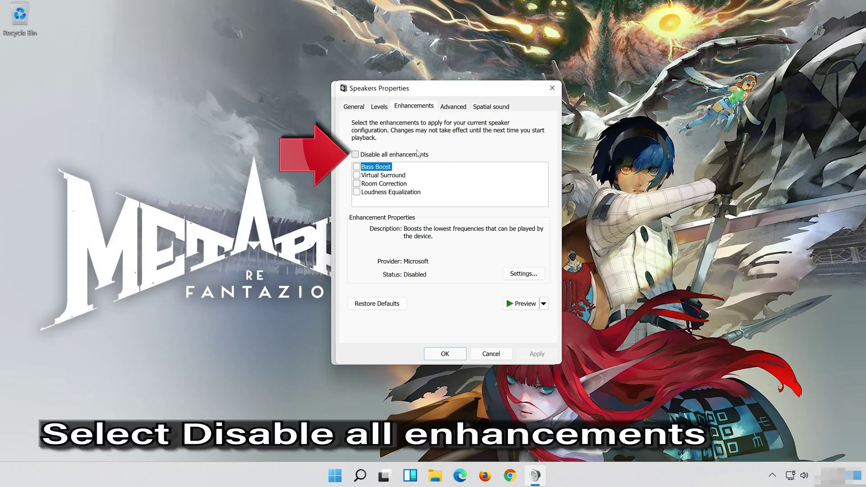
left_click(358, 155)
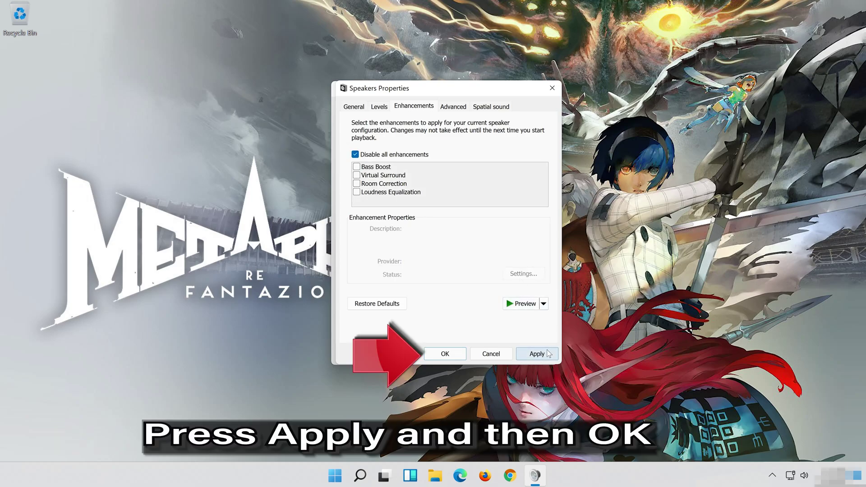
left_click(547, 354)
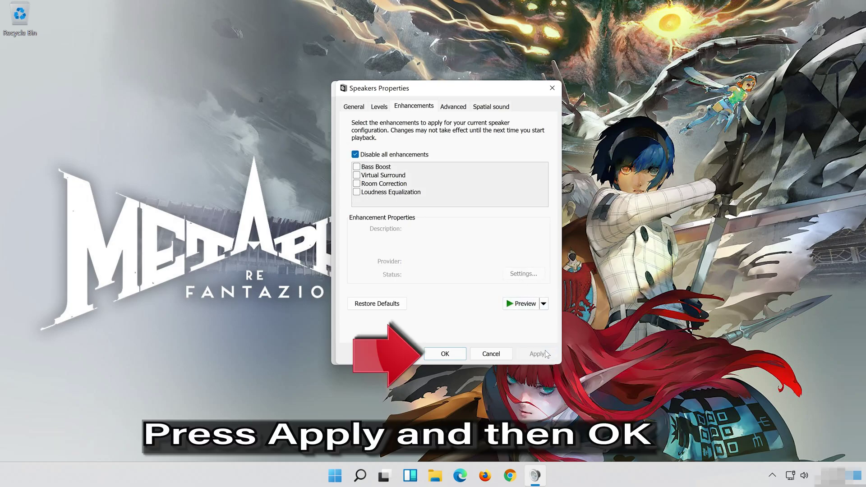
left_click(443, 356)
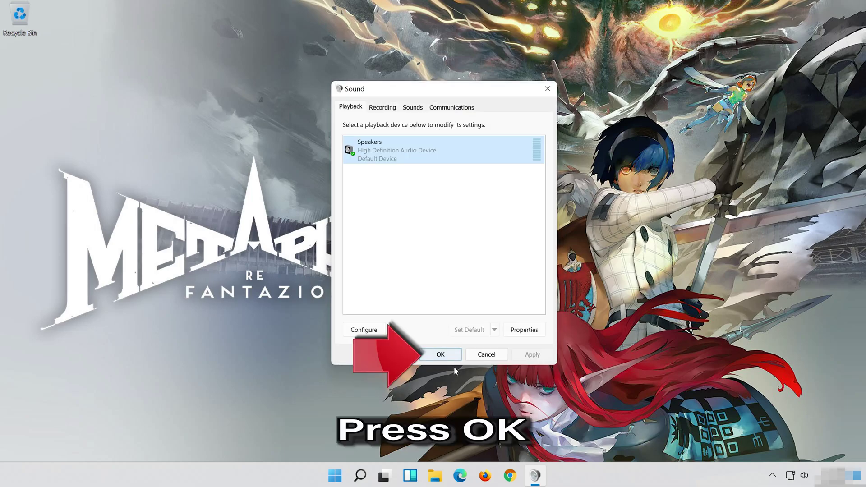
left_click(440, 354)
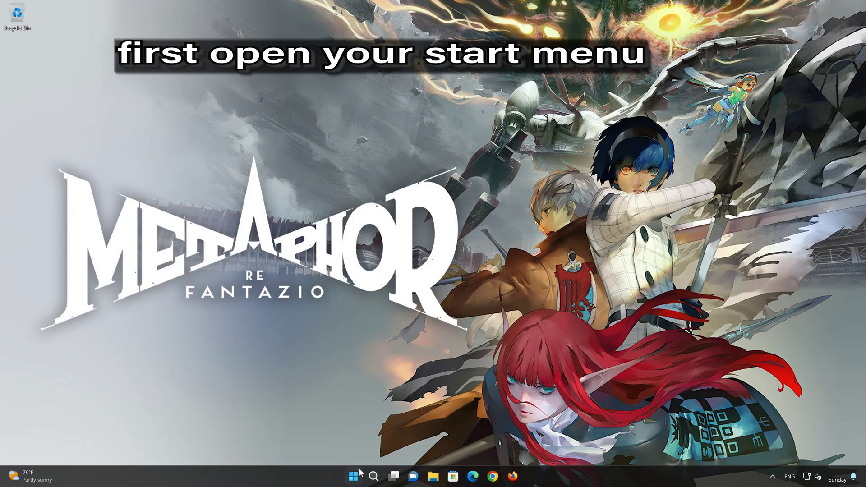
Step: Open the list of other troubleshooters in the system troubleshooting settings
left_click(354, 476)
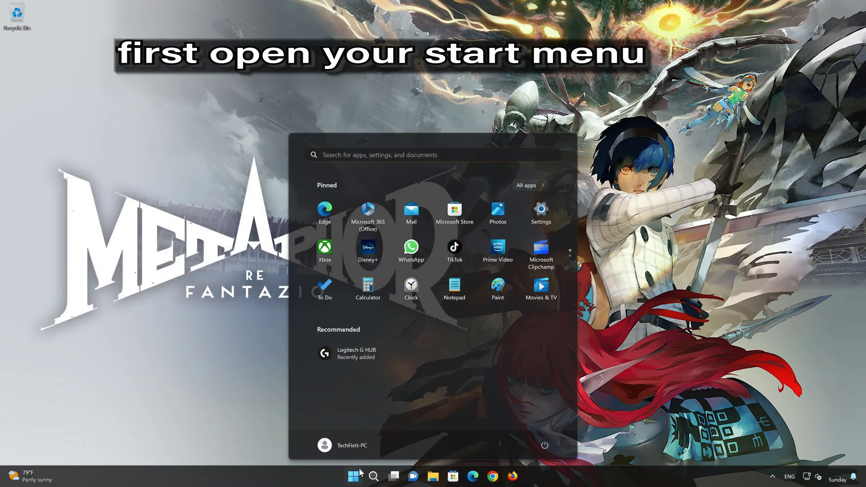
left_click(548, 218)
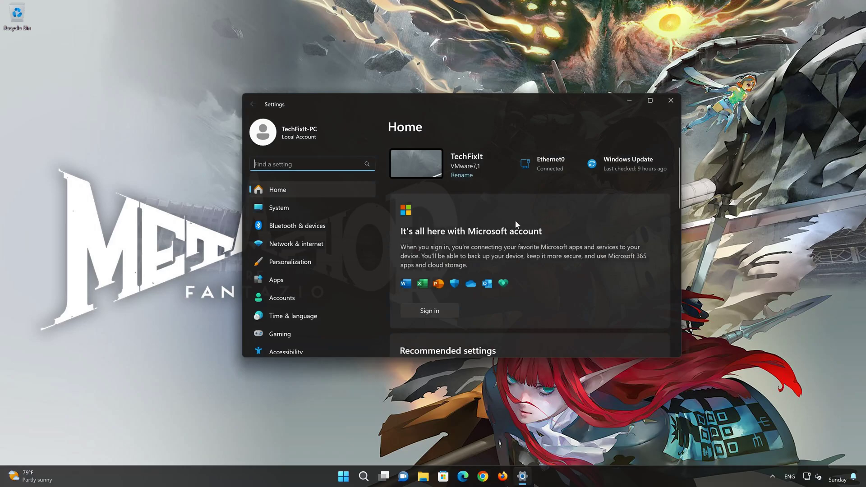
left_click(307, 207)
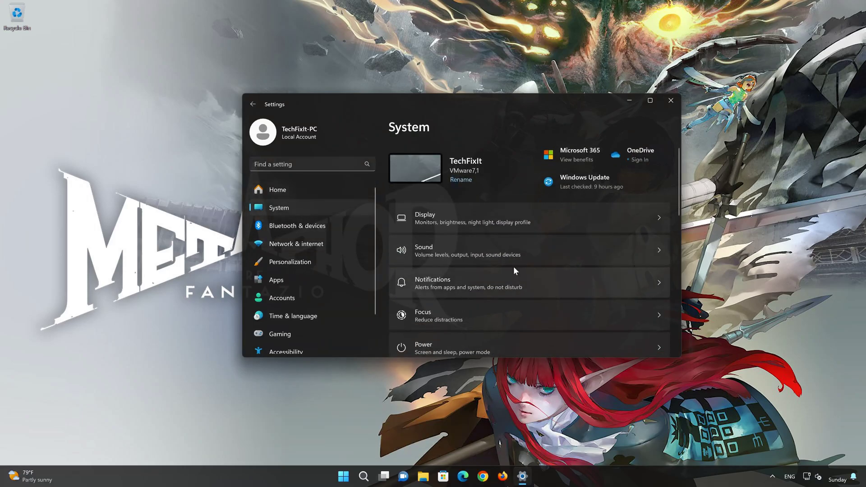
scroll(513, 266, "down", 7)
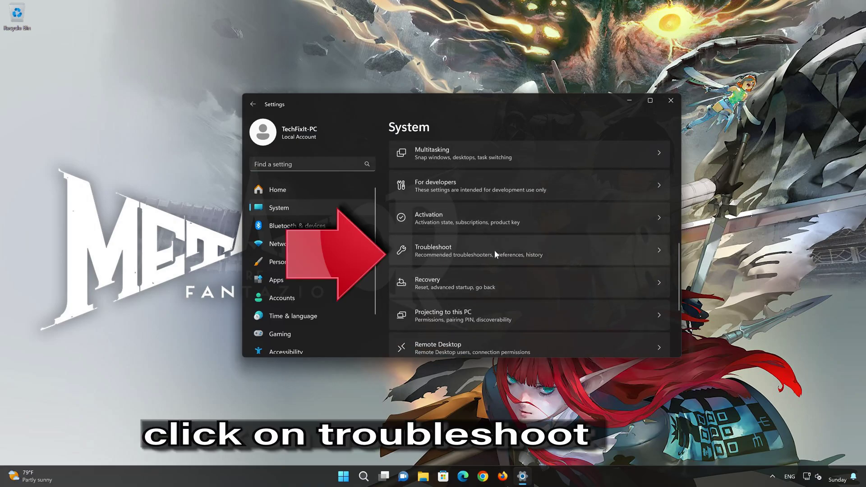
scroll(495, 250, "down", 1)
left_click(475, 223)
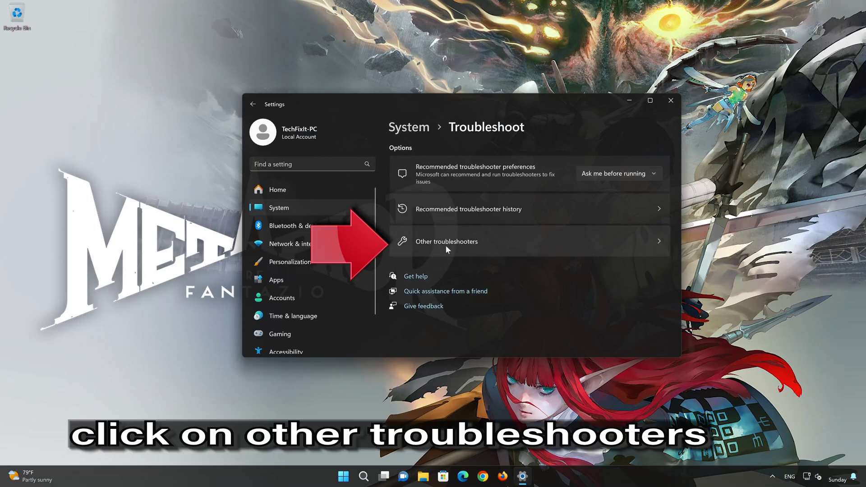
left_click(465, 247)
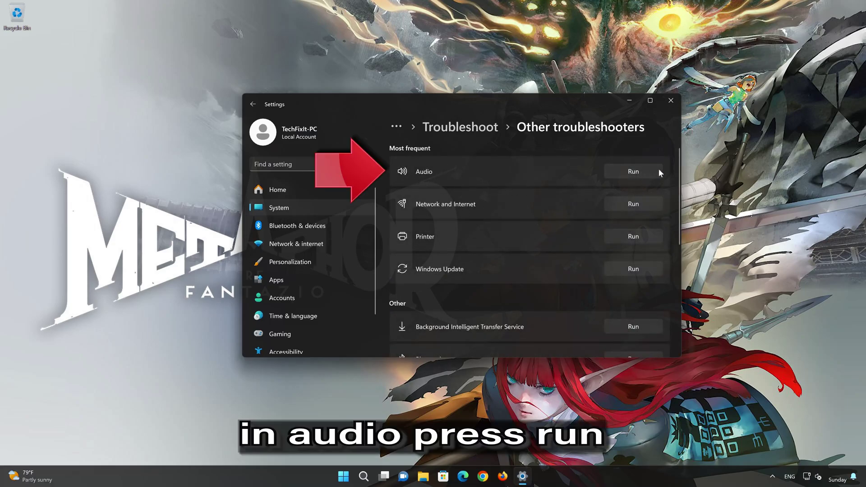
Step: Run the Audio troubleshooter and consent to its automated diagnostics
left_click(634, 172)
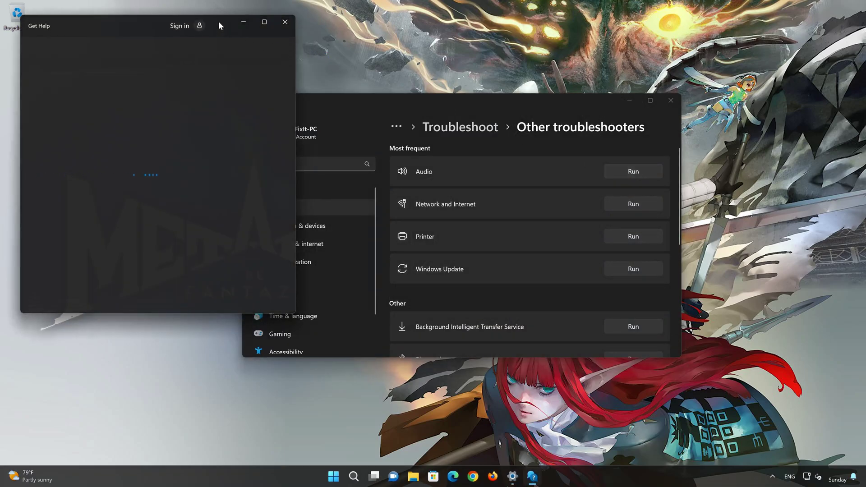
left_click_drag(219, 21, 478, 76)
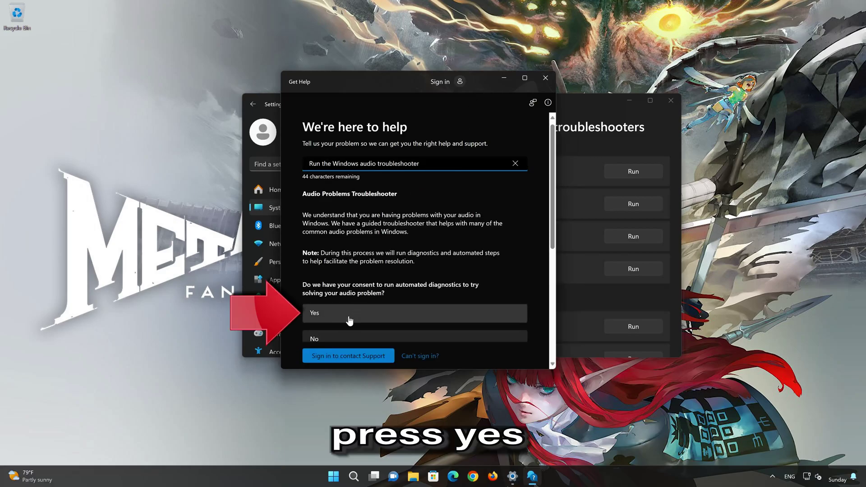
left_click(367, 315)
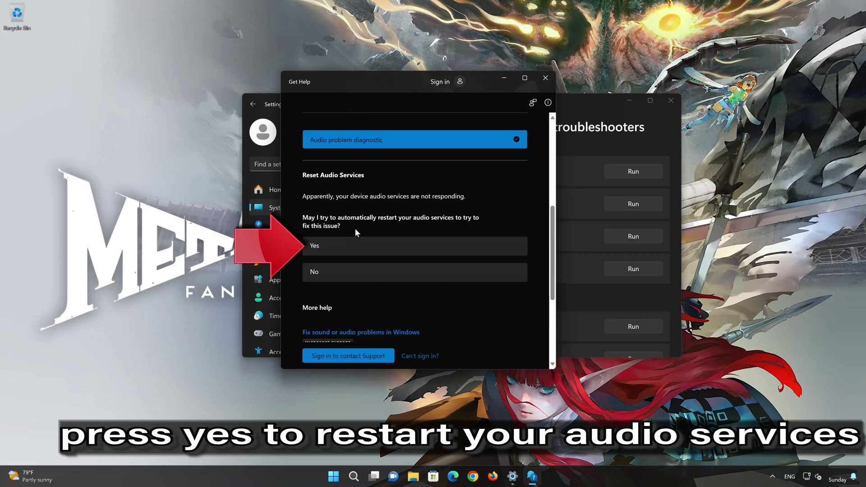
Step: Allow the automatic restart of the audio services, report the problem as solved, and close Get Help and Settings
left_click(379, 248)
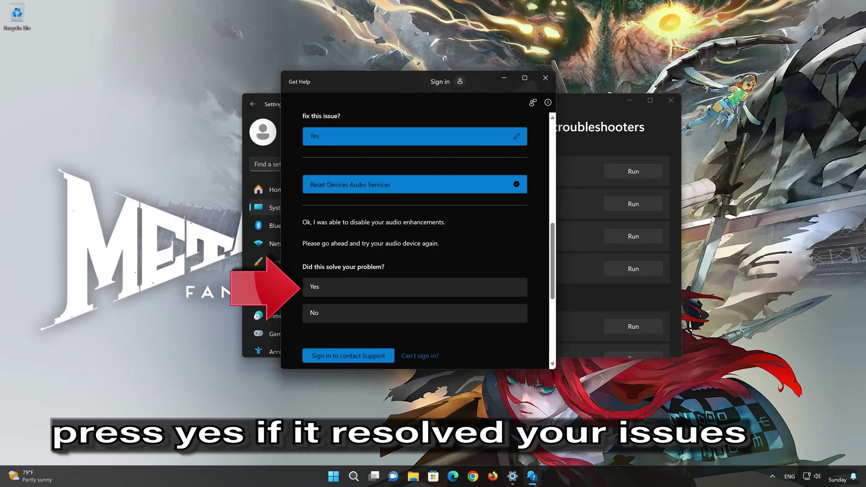
left_click(373, 287)
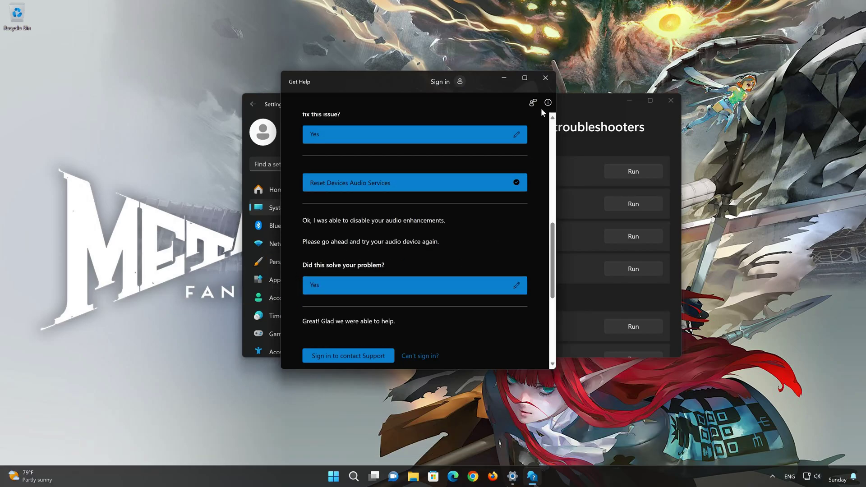
left_click(546, 79)
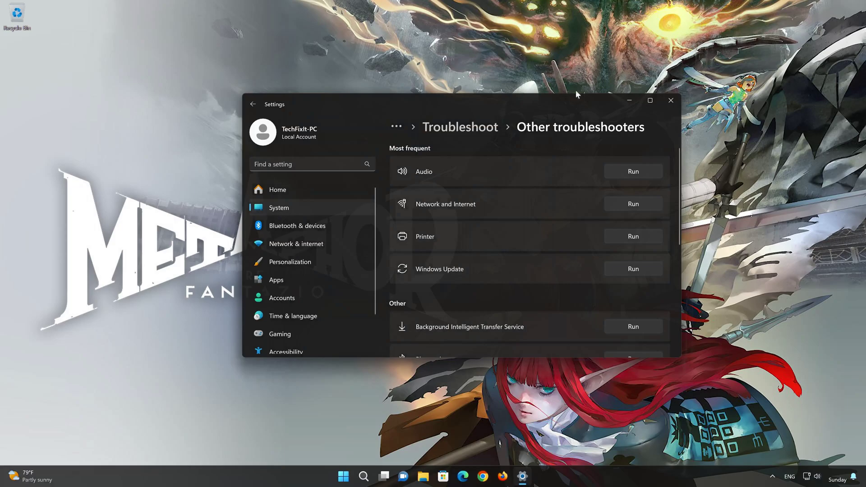
left_click(671, 100)
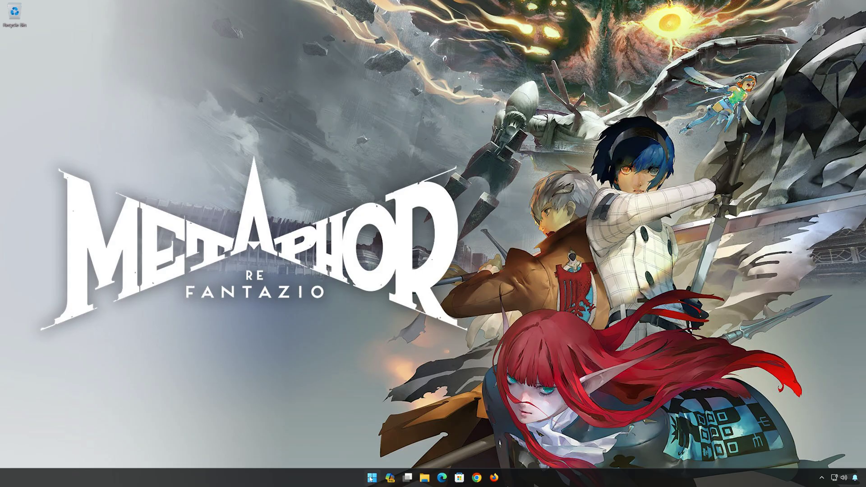
Step: Open the Sound dialog from Hardware and Sound in Control Panel, leaving only that dialog open
left_click(370, 478)
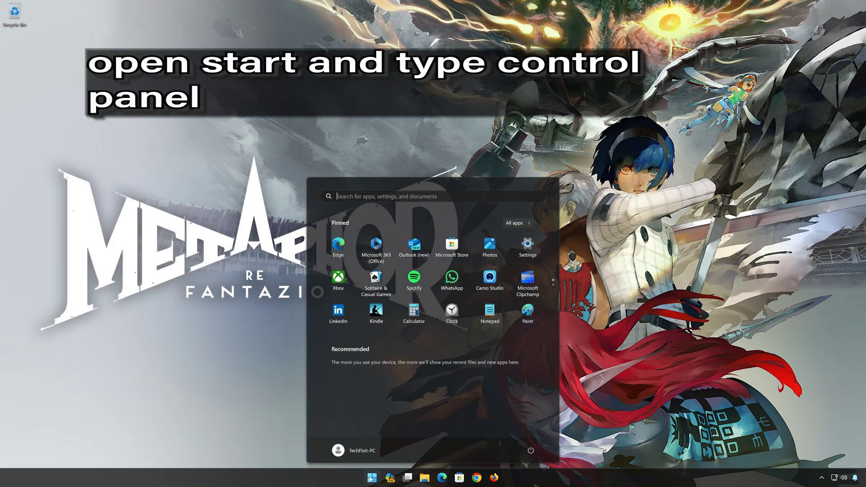
type("control panel")
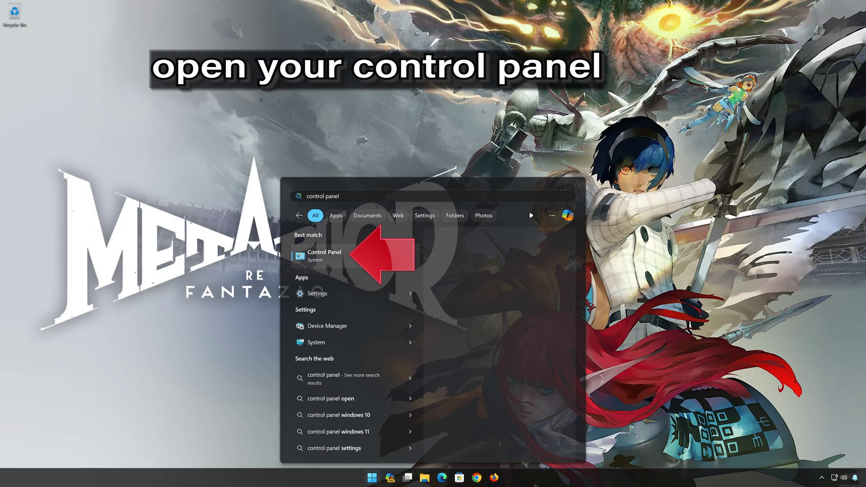
left_click(365, 260)
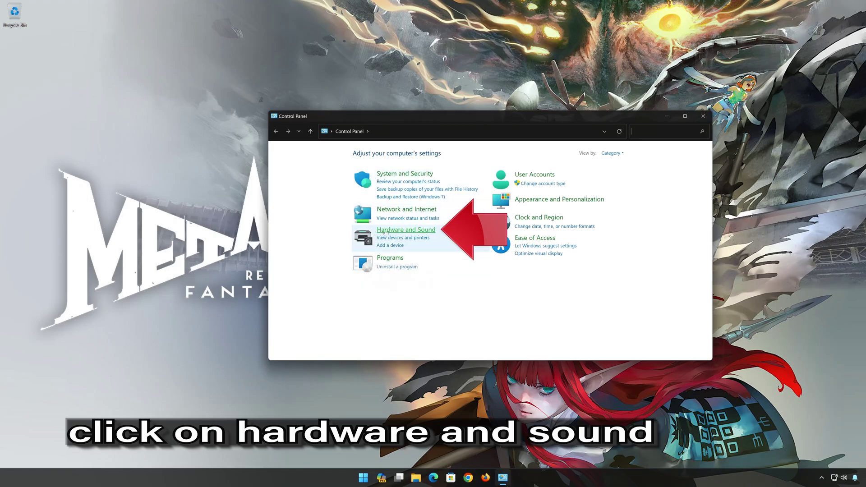
left_click(409, 231)
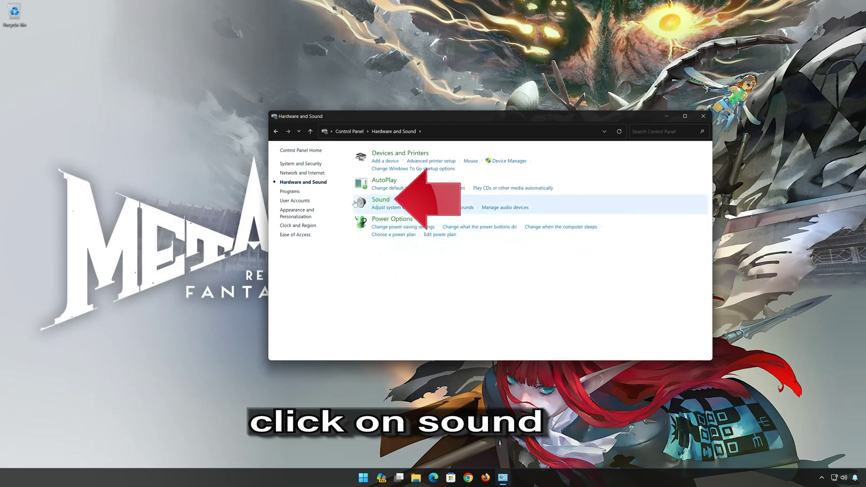
left_click(379, 200)
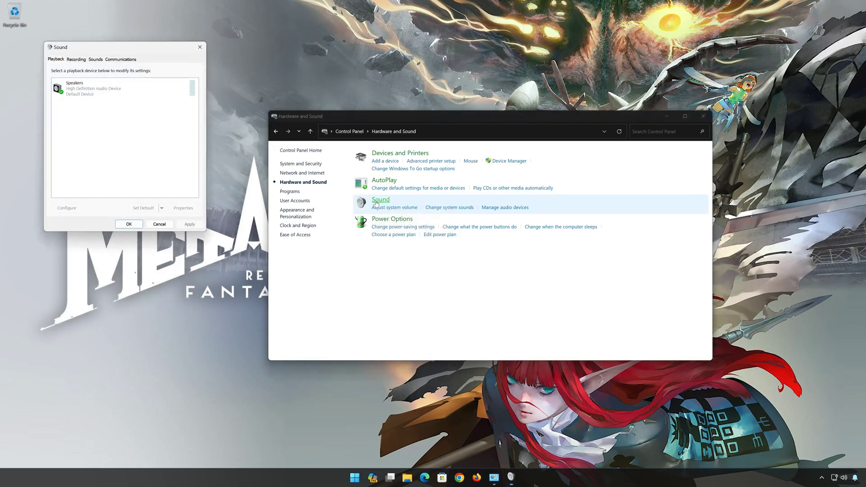
left_click_drag(156, 50, 513, 131)
left_click(703, 116)
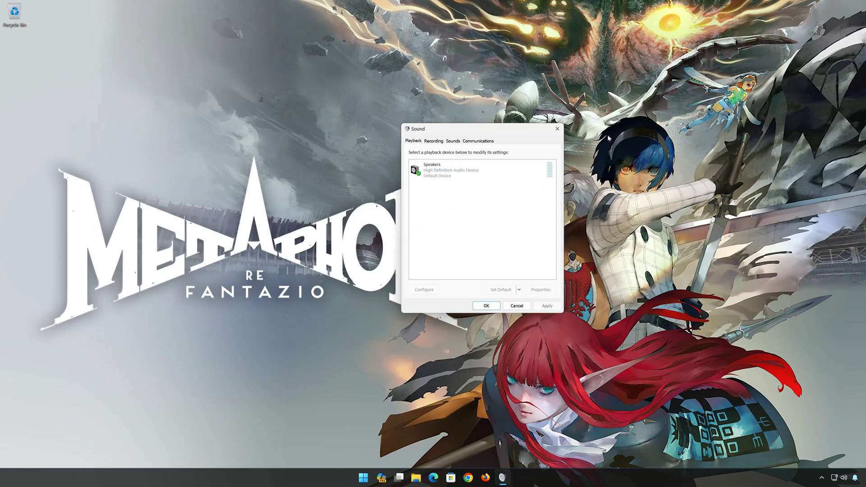
Step: Open the properties of the Speakers playback device
left_click(432, 170)
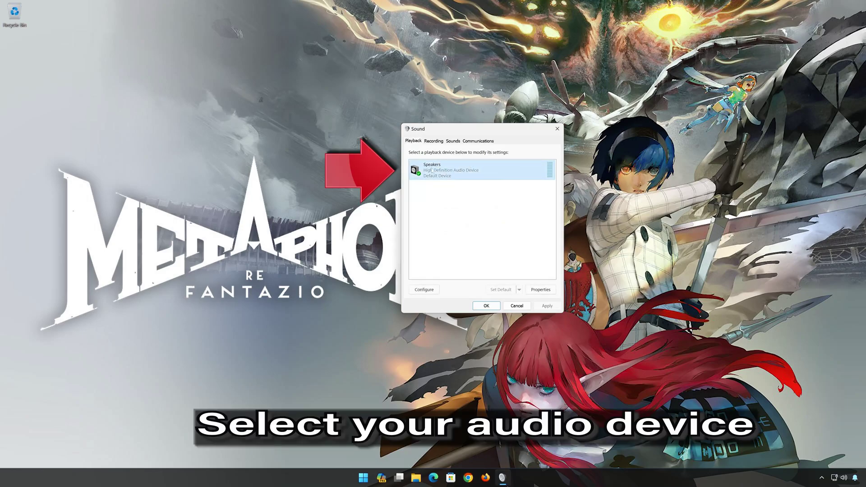
right_click(456, 170)
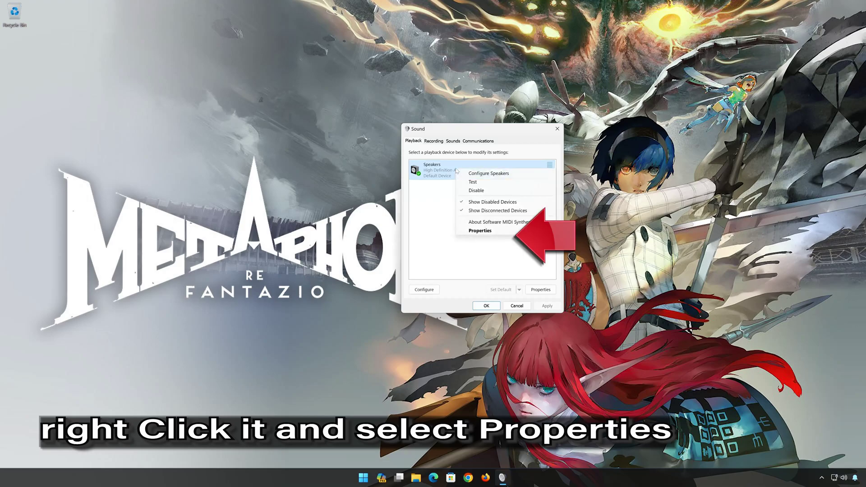
left_click(490, 232)
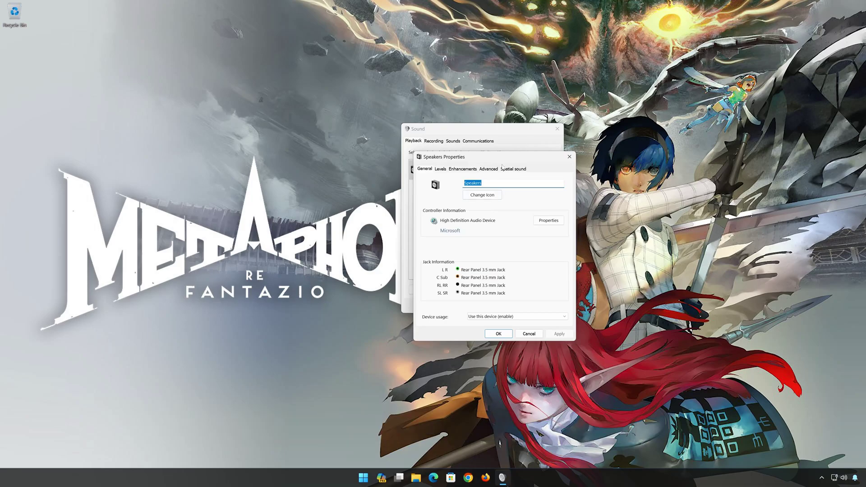
Step: Set the Speakers' default format to 16 bit, 44100 Hz (CD Quality) and apply it
left_click(489, 170)
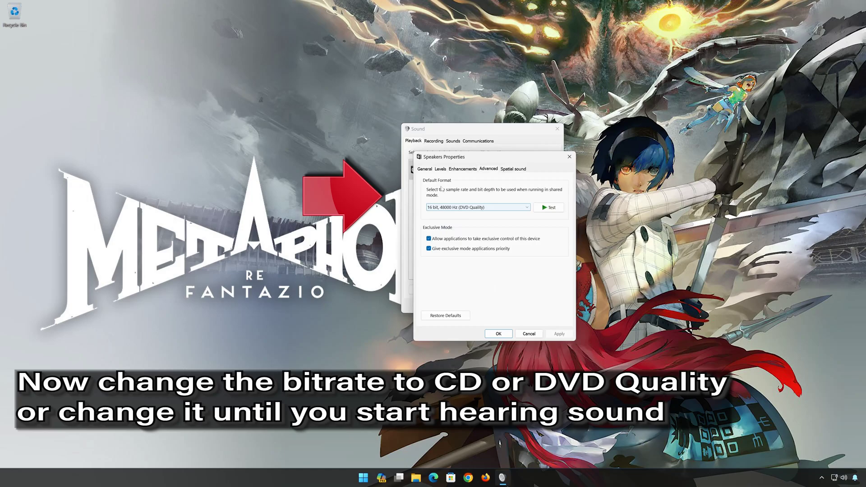
left_click(465, 208)
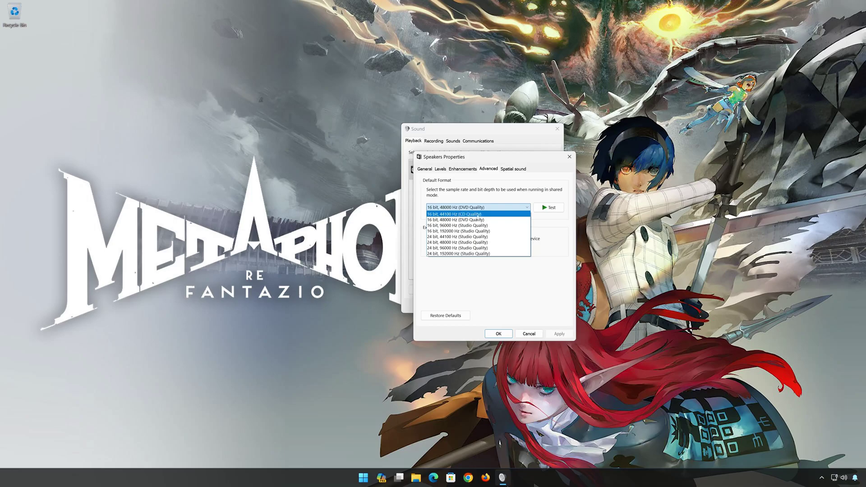
left_click(478, 215)
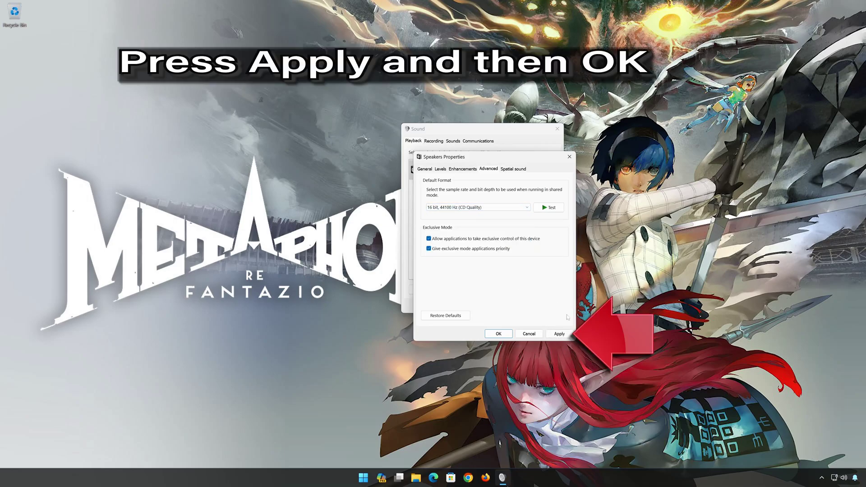
left_click(559, 334)
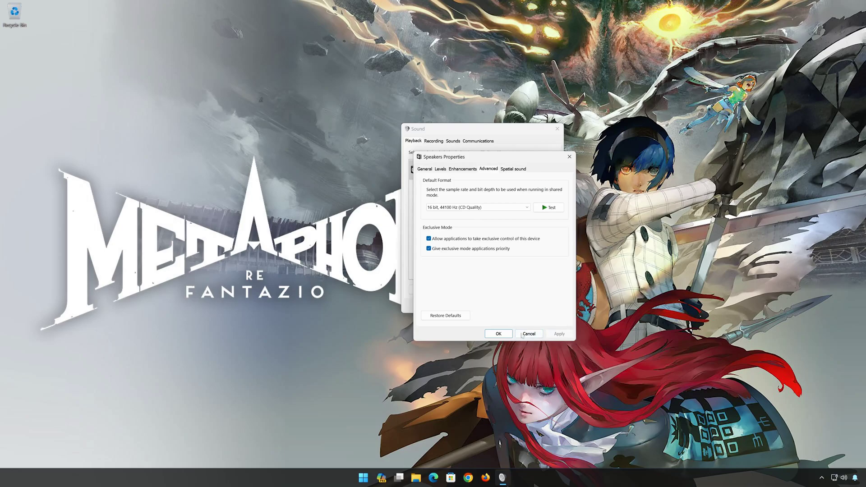
Step: Confirm the Speakers properties and close the Sound dialog
left_click(498, 333)
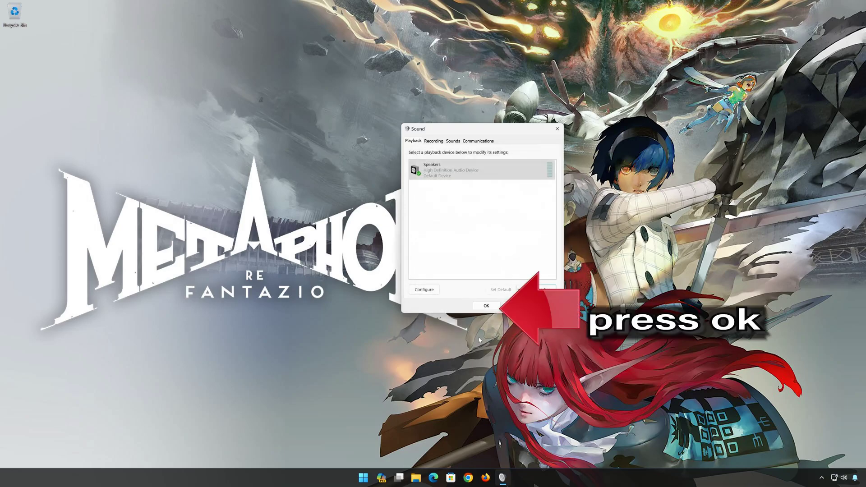
left_click(496, 306)
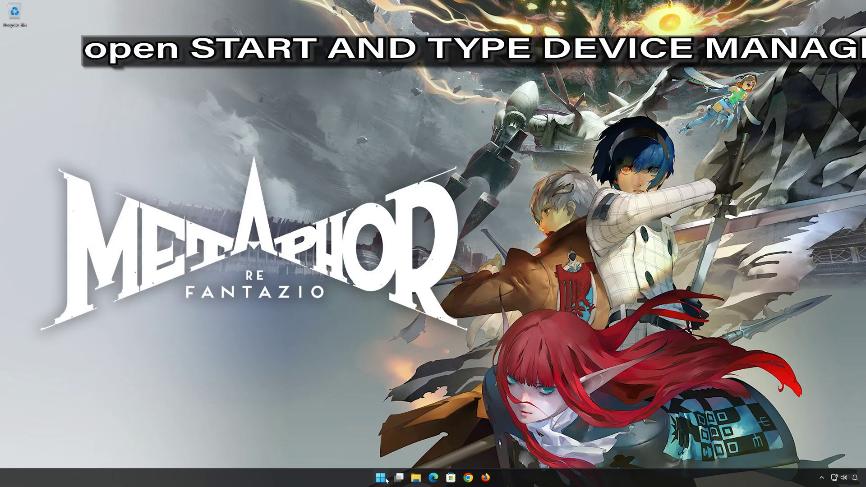
Step: Open Device Manager and move its window to the middle of the desktop
left_click(386, 480)
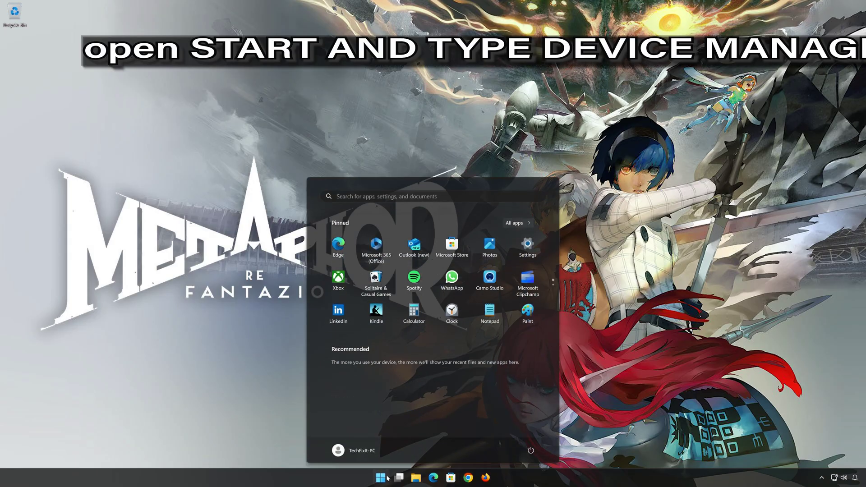
type("device manager")
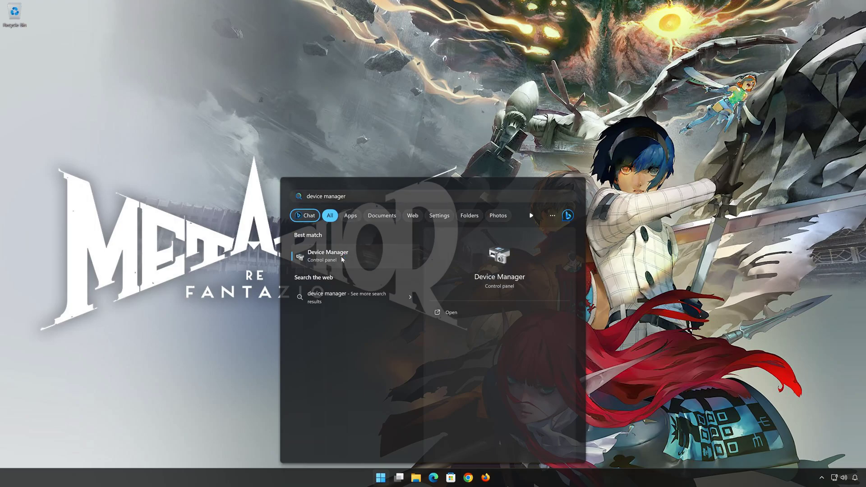
left_click(328, 256)
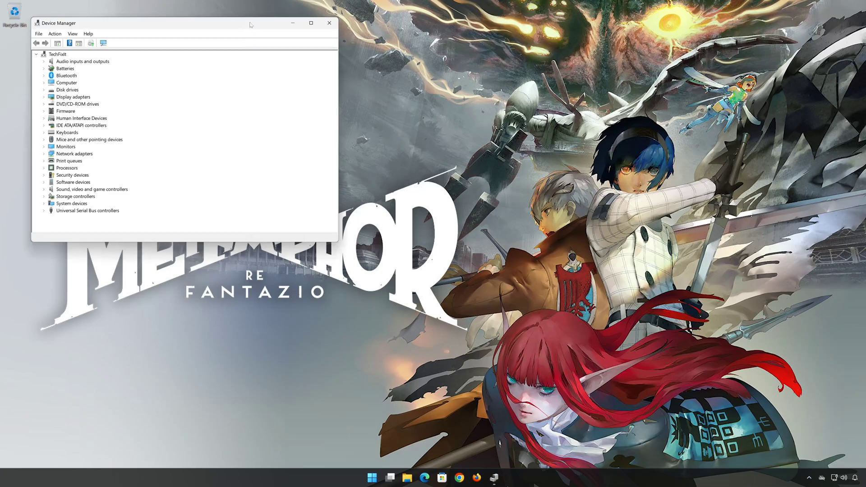
left_click_drag(251, 25, 532, 107)
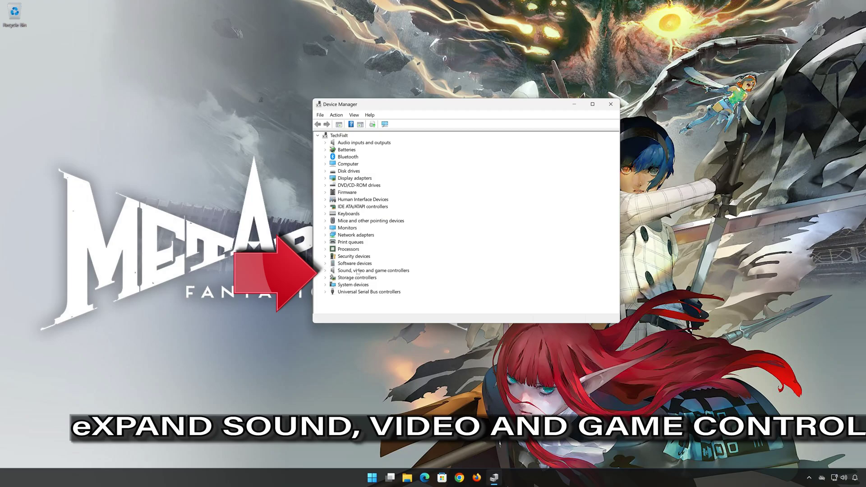
Step: Open the driver properties of the High Definition Audio Device under Sound, video and game controllers
left_click(325, 271)
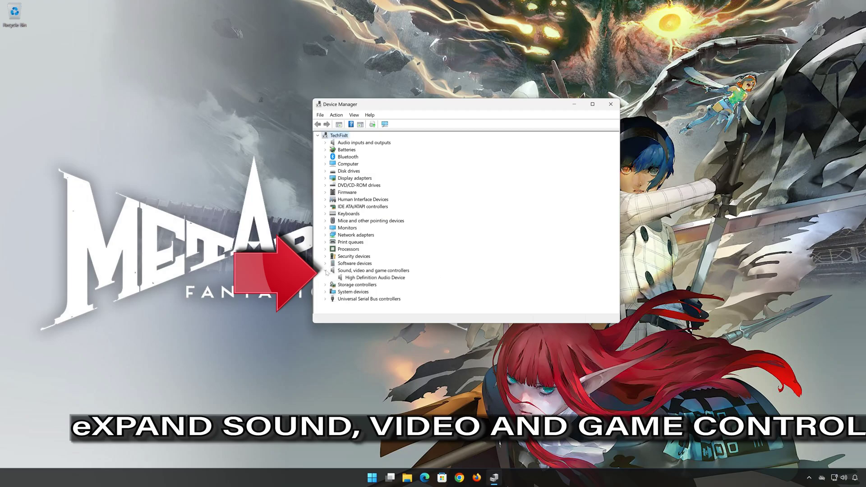
left_click(354, 278)
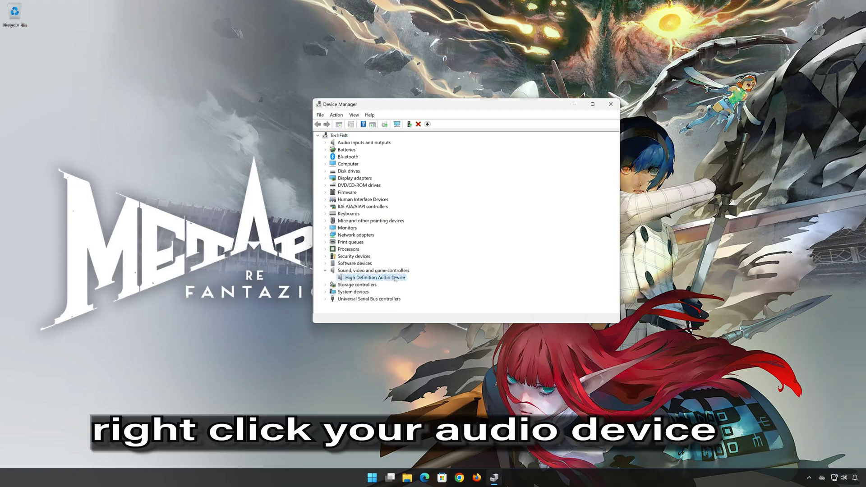
right_click(376, 278)
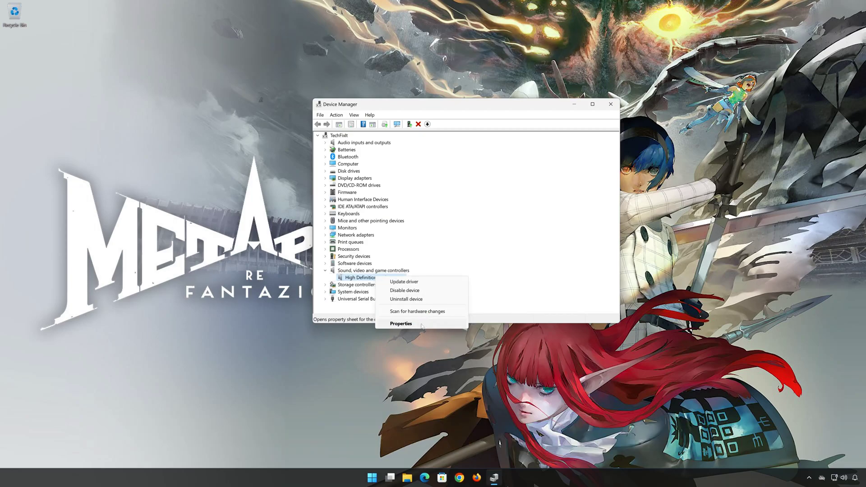
left_click(401, 323)
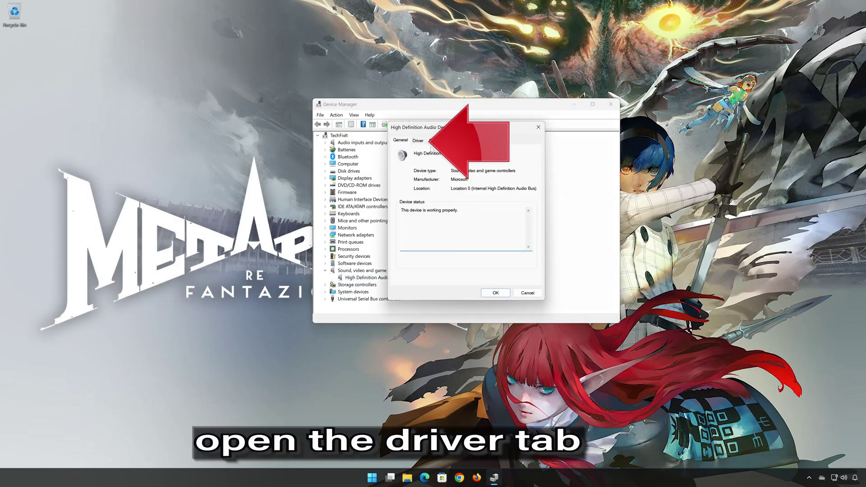
left_click(417, 140)
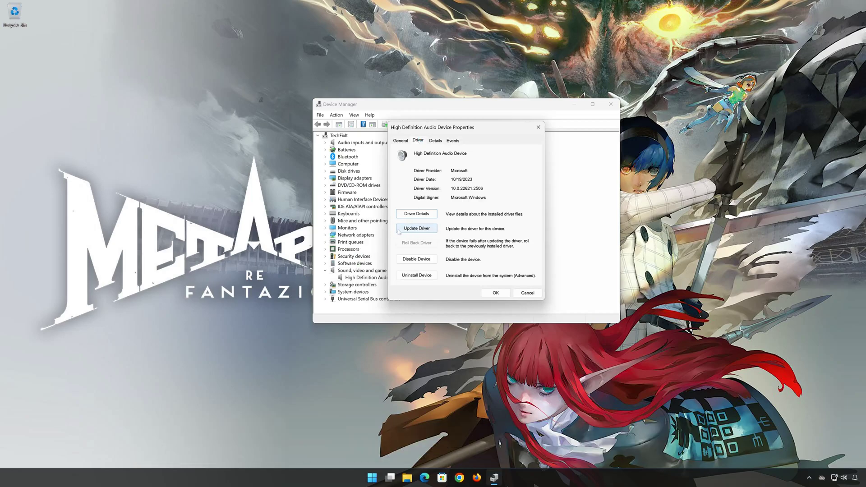
Step: Update the driver manually with High Definition Audio Device from the list of available drivers on the computer, accepting the compatibility warning
left_click(420, 230)
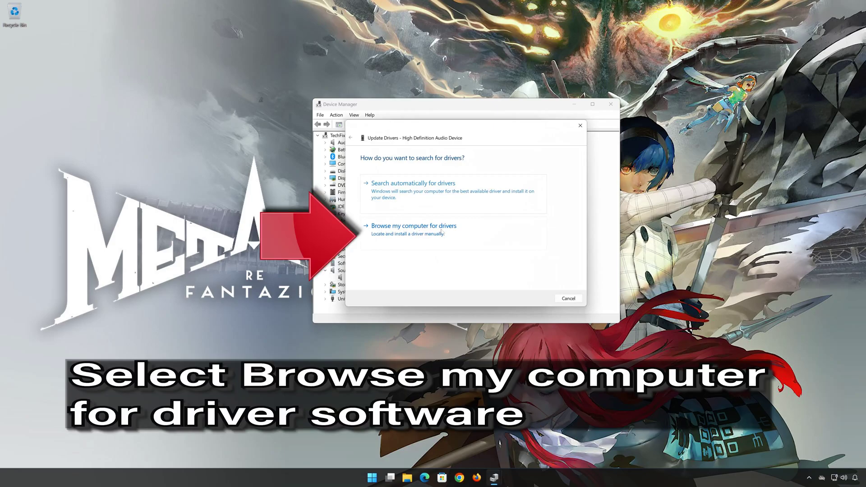
left_click(413, 235)
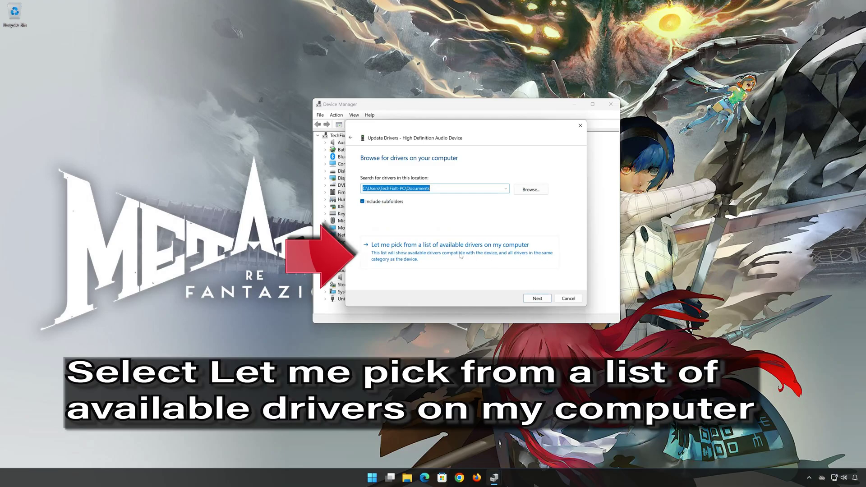
left_click(434, 258)
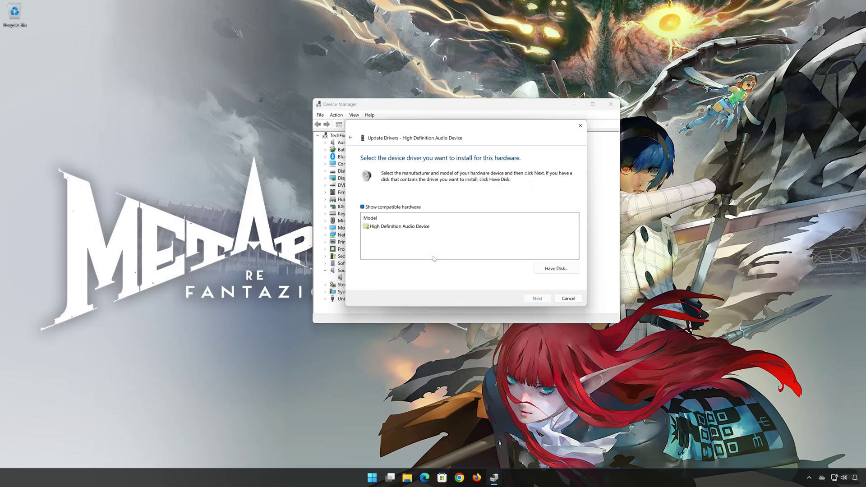
left_click(418, 228)
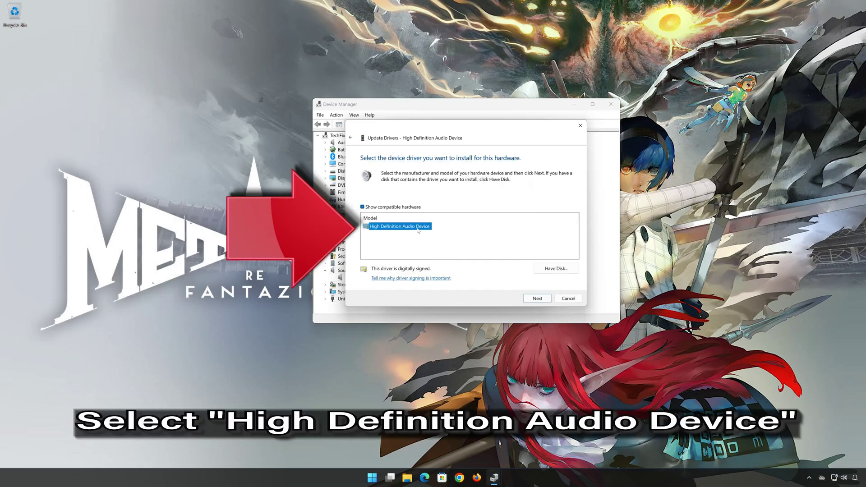
left_click(538, 302)
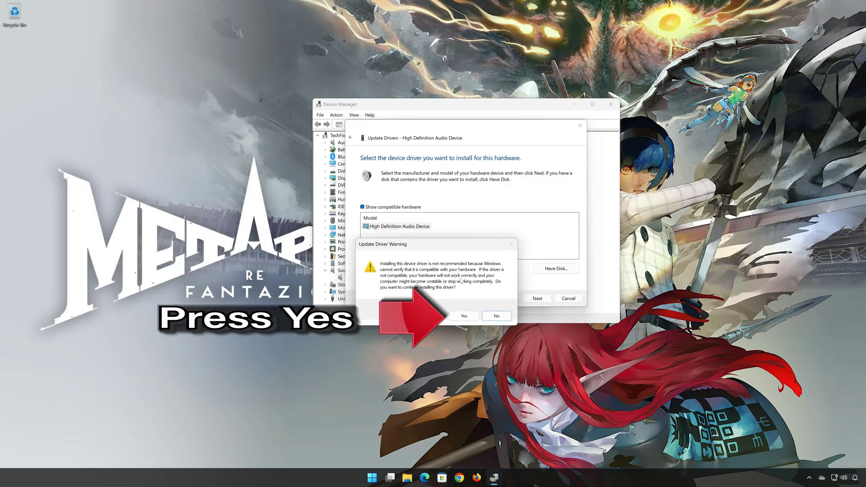
left_click(464, 316)
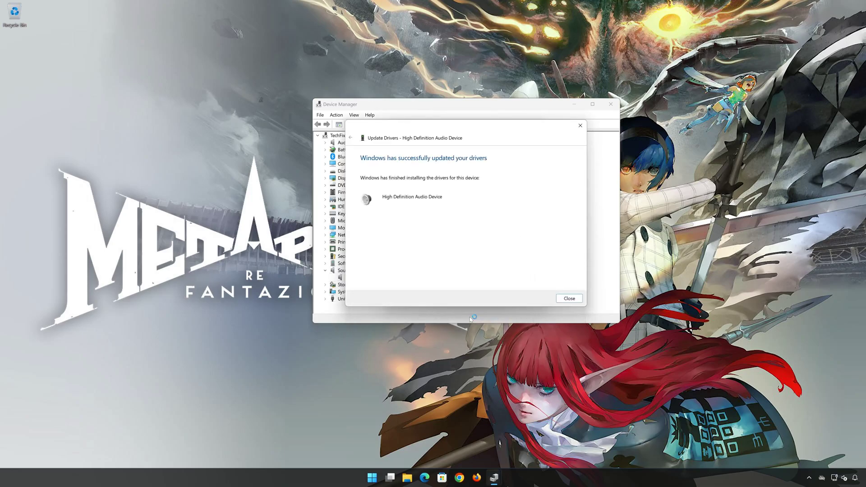
Step: Close the driver update wizard, the audio device's properties and Device Manager
left_click(569, 298)
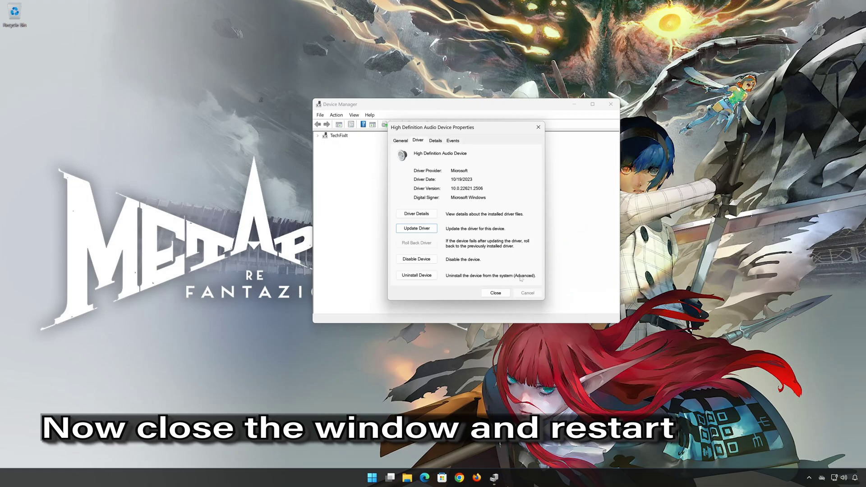
left_click(496, 293)
left_click(607, 105)
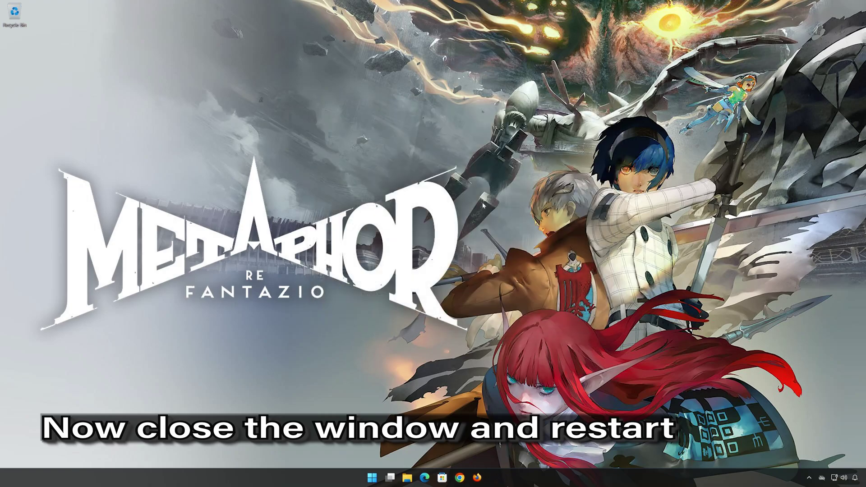
Step: Restart the computer
left_click(381, 477)
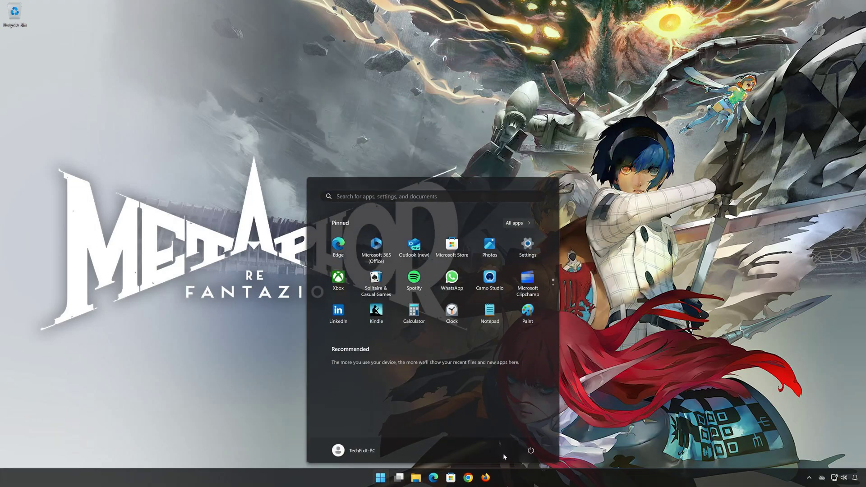
left_click(530, 450)
left_click(526, 434)
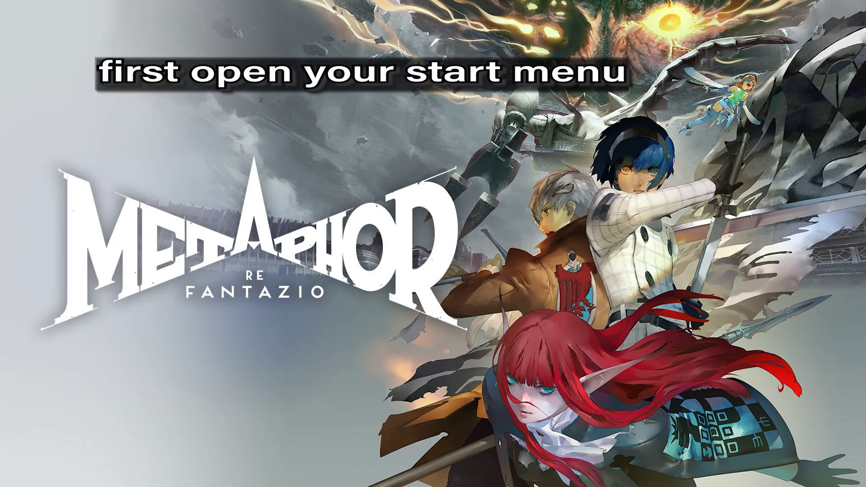
Step: Open the Sound page of the System settings
left_click(277, 481)
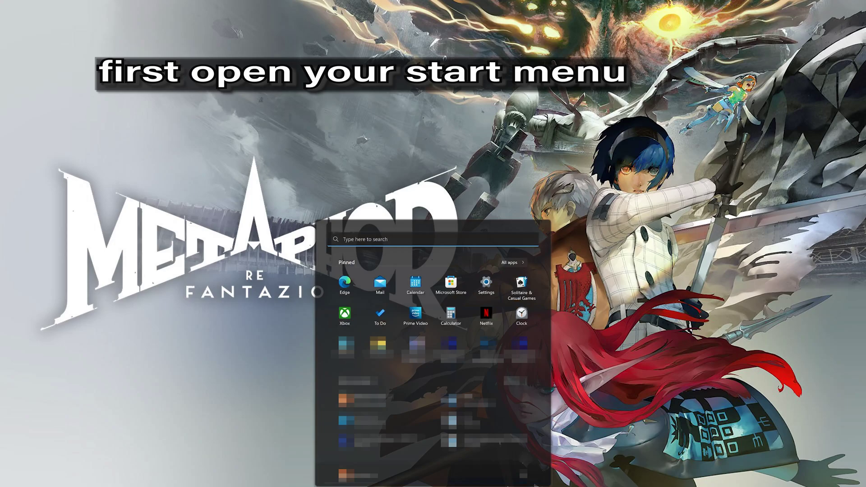
left_click(490, 286)
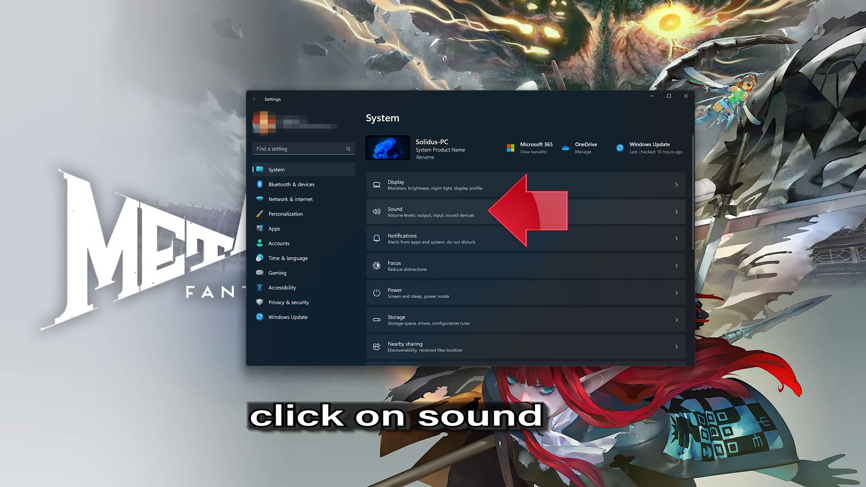
left_click(510, 210)
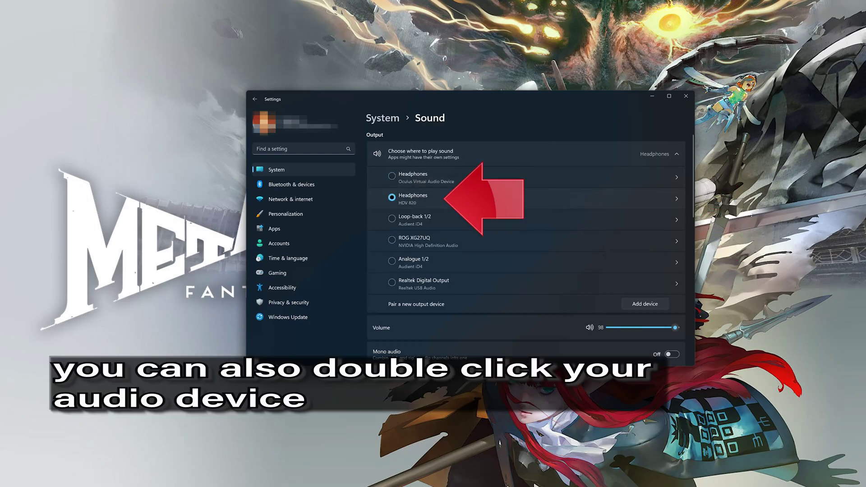
Step: View the properties of the HDV 820 headphones and return to the list of output devices
double_click(466, 197)
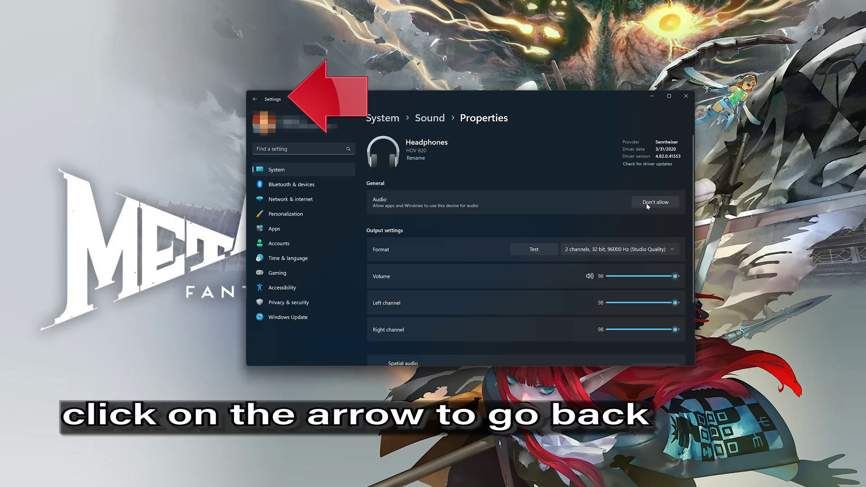
left_click(256, 100)
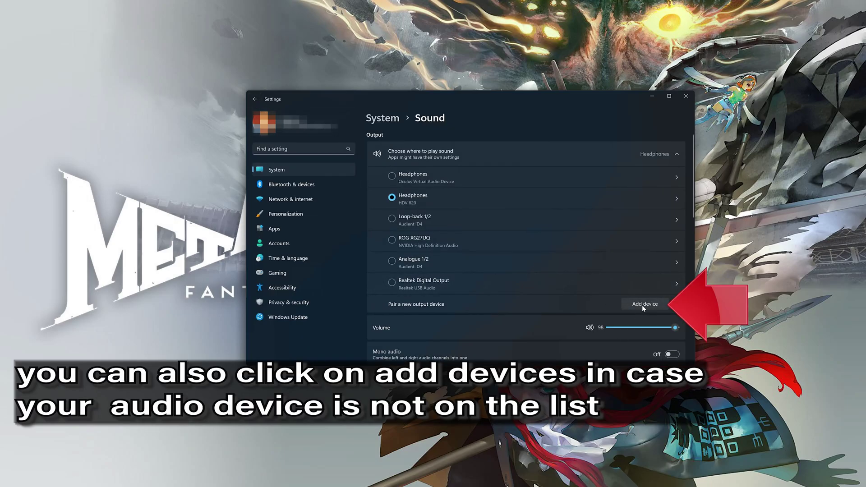
Step: View the kinds of devices available for pairing a new output device, cancel without adding one, and close Settings
left_click(642, 305)
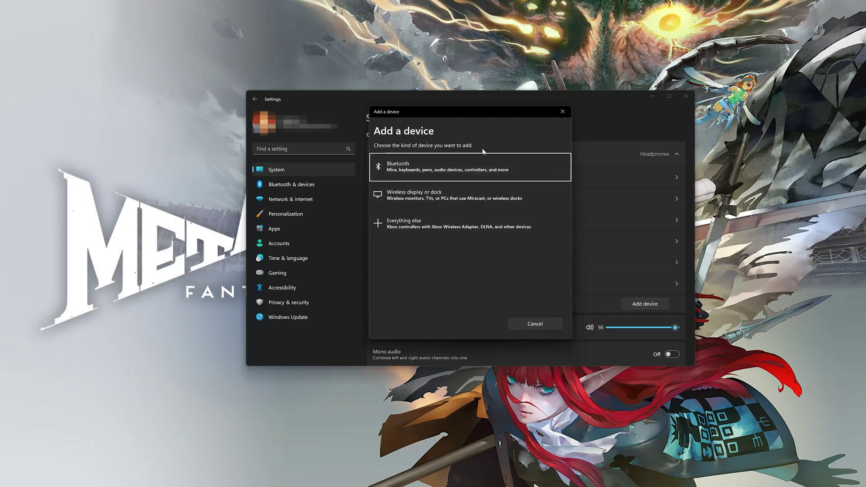
left_click(556, 112)
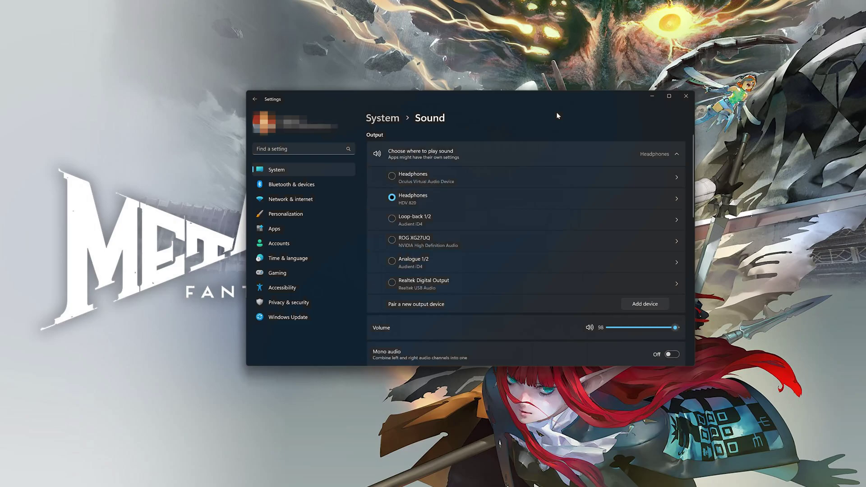
left_click(686, 96)
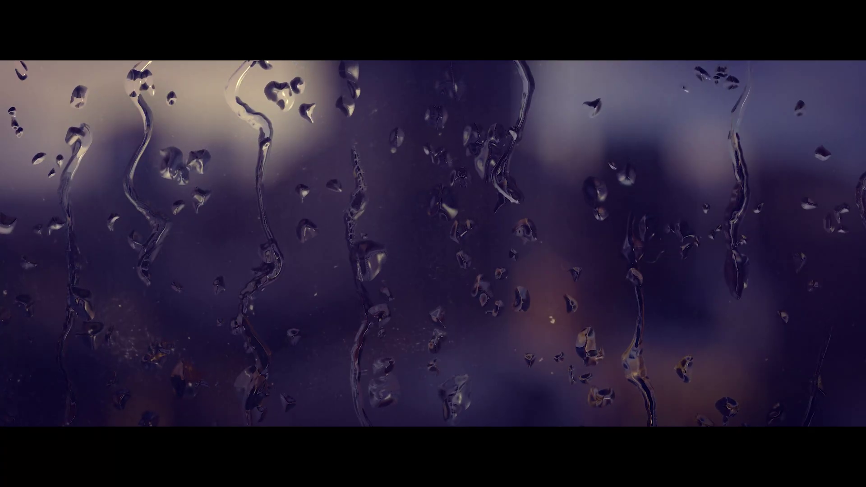